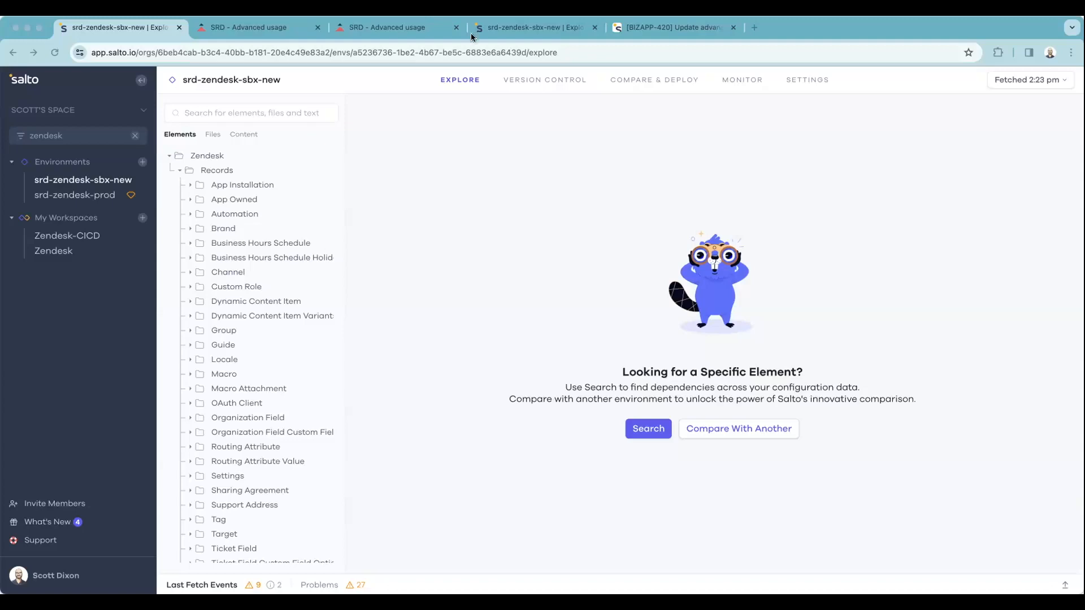
# Compare the SRD - Advanced usage article in the sandbox and production Zendesk, examining the form link and the linked feature names.
pyautogui.click(222, 28)
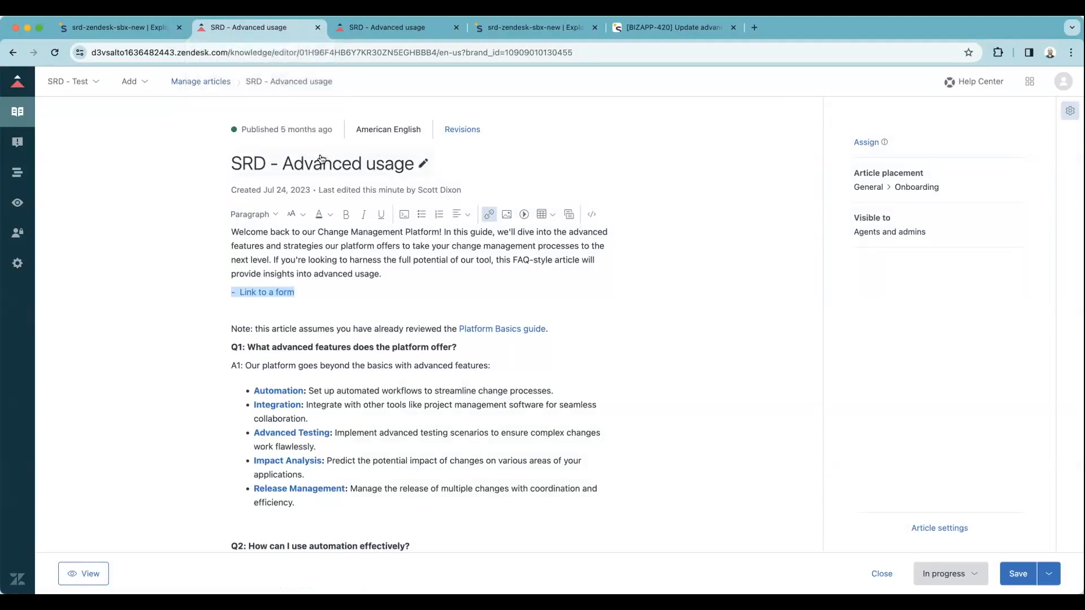
pyautogui.click(341, 275)
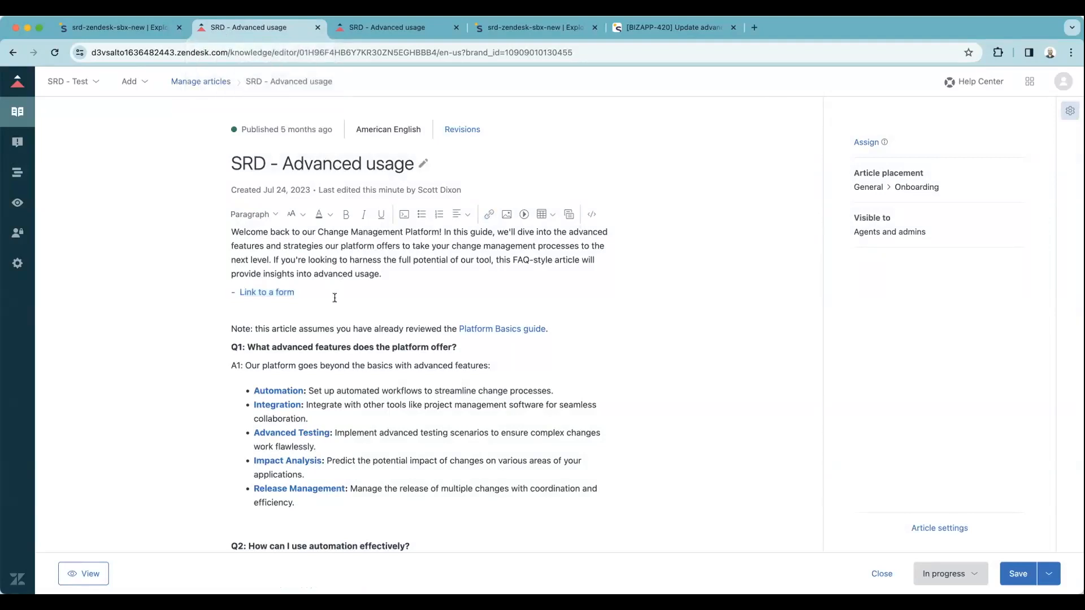
pyautogui.scroll(-2, 444, 379)
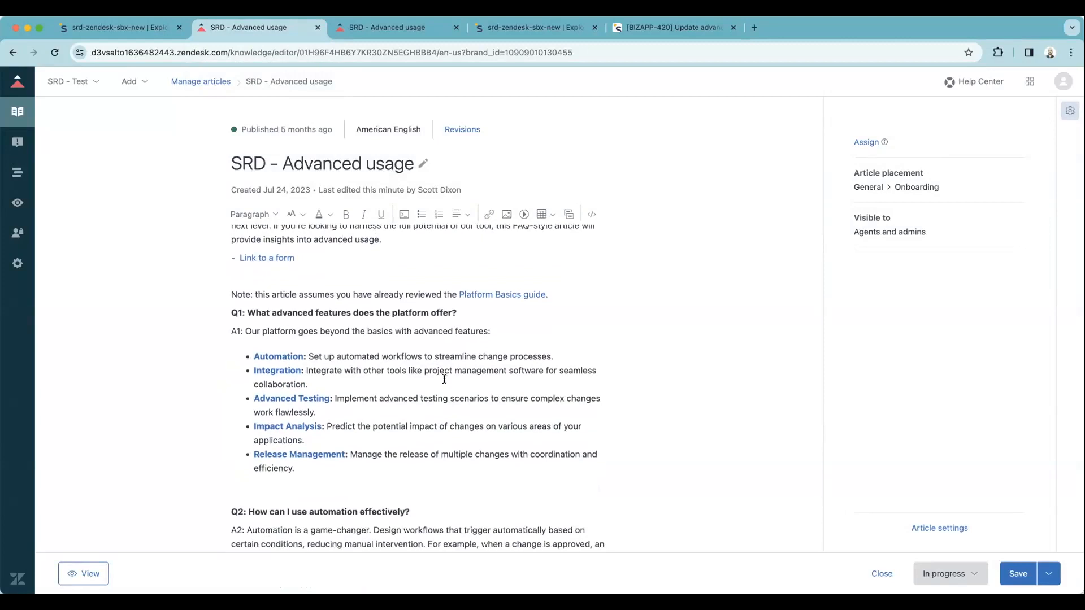
pyautogui.scroll(2, 407, 294)
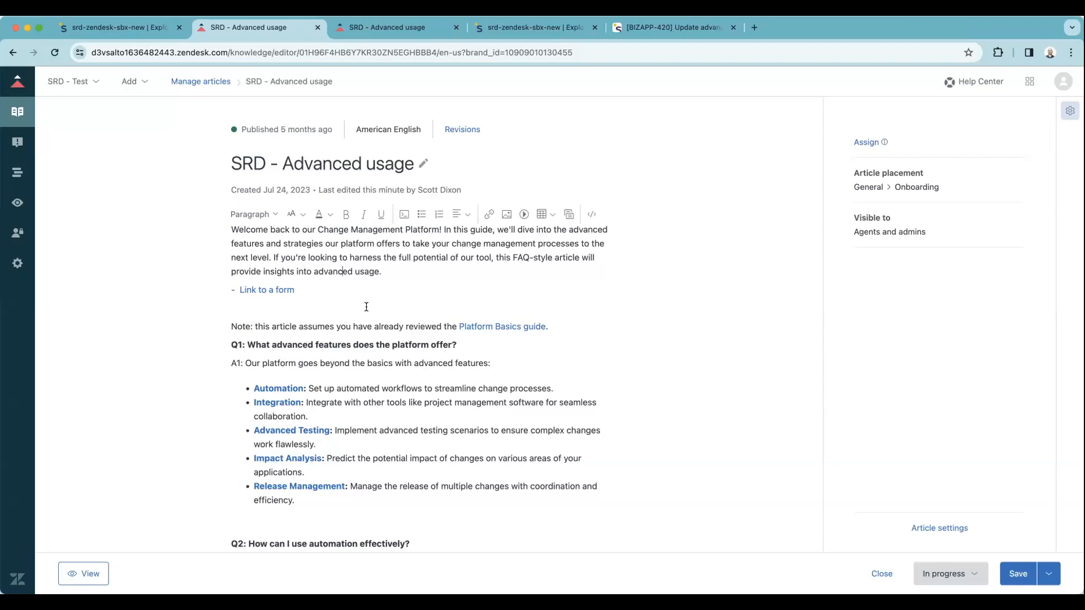
pyautogui.scroll(-1, 366, 306)
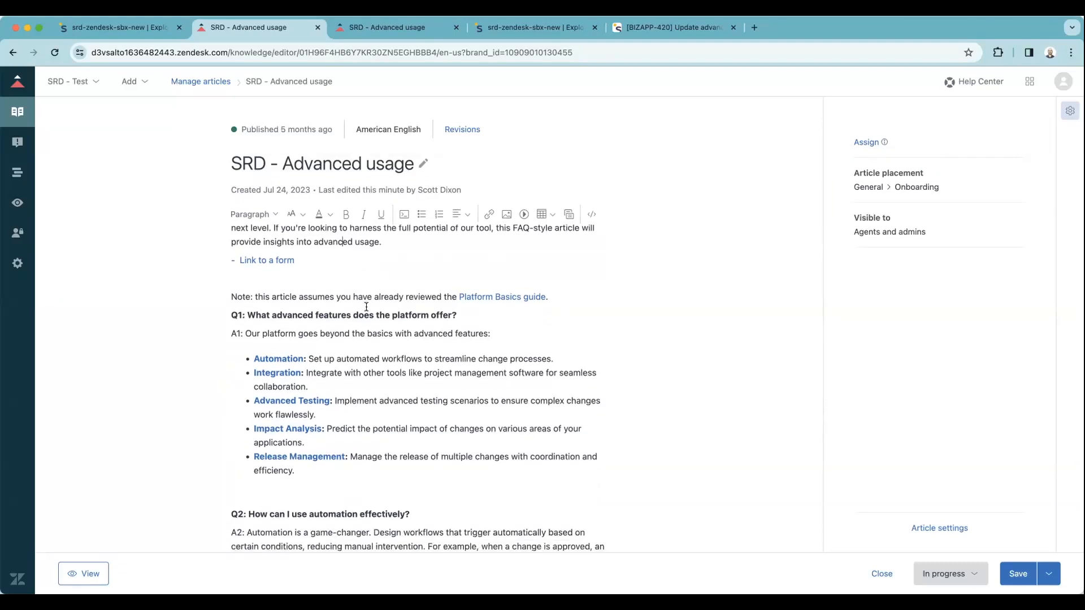
pyautogui.scroll(-1, 357, 358)
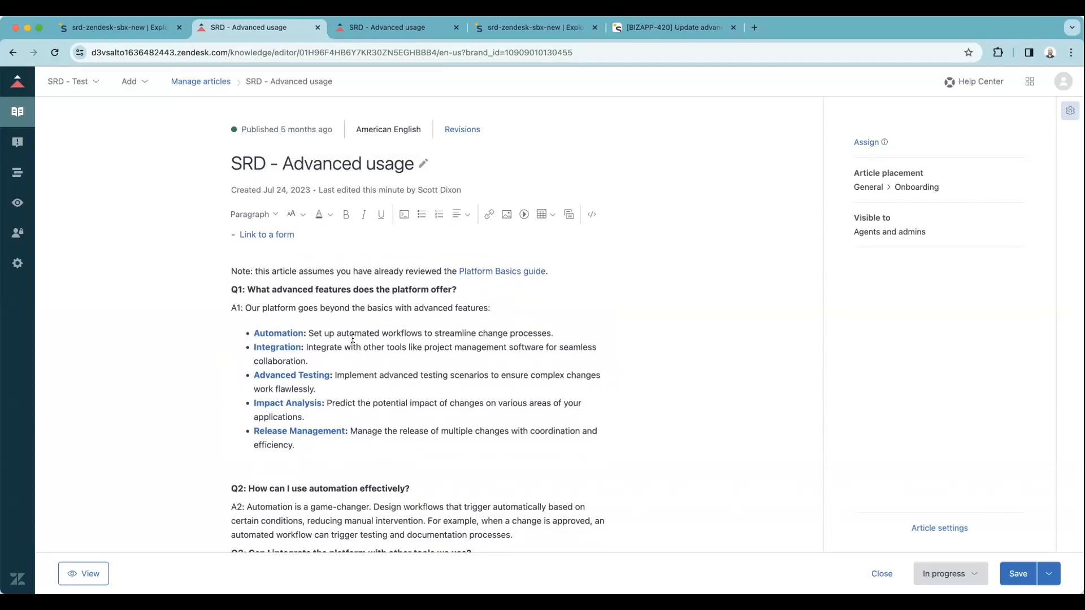
pyautogui.click(414, 25)
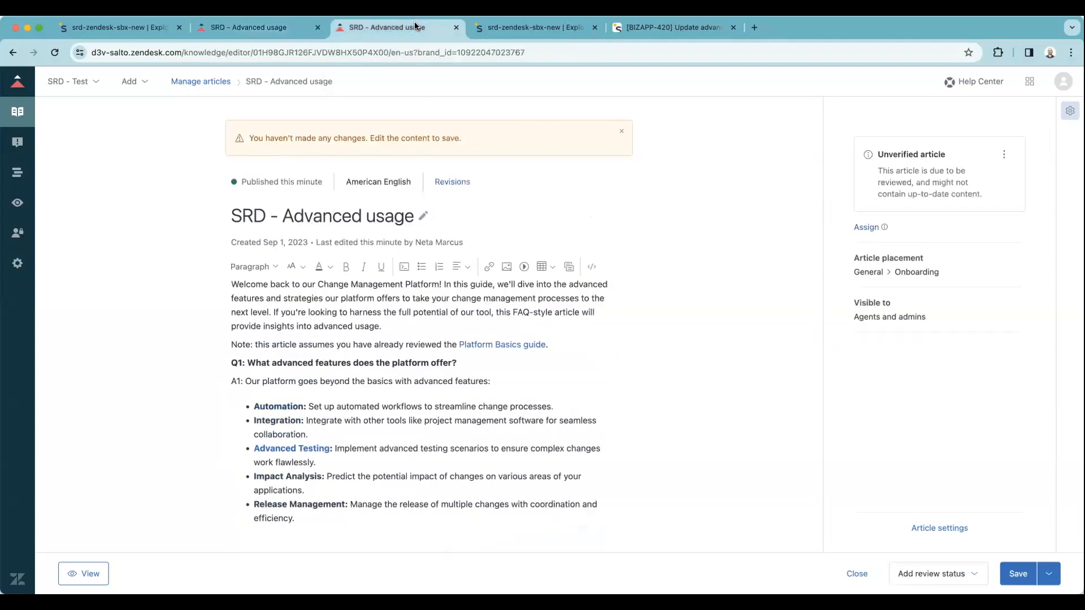
pyautogui.click(621, 135)
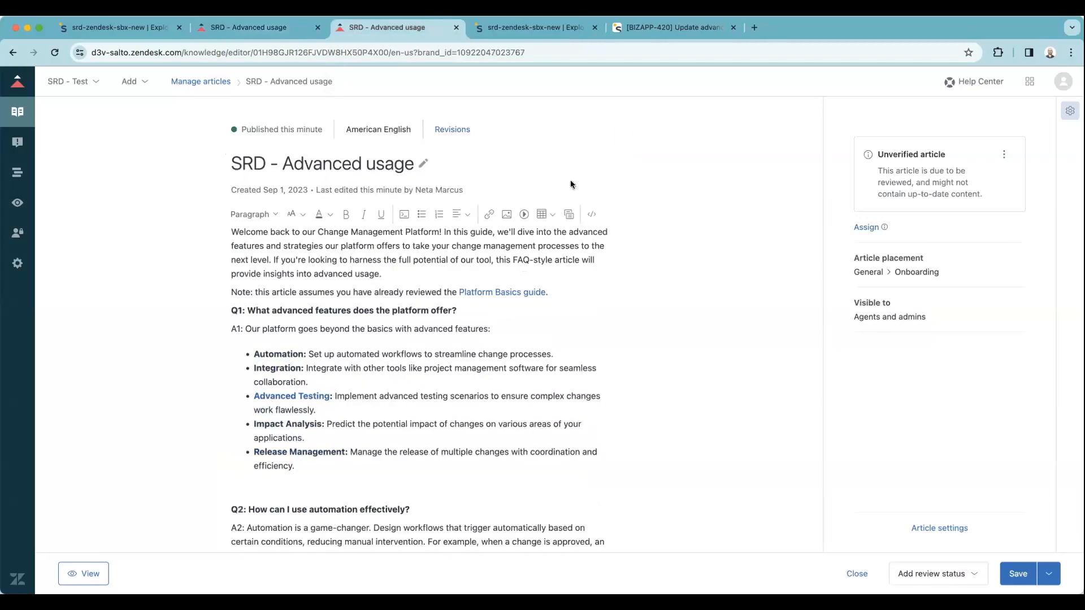
pyautogui.scroll(-1, 483, 294)
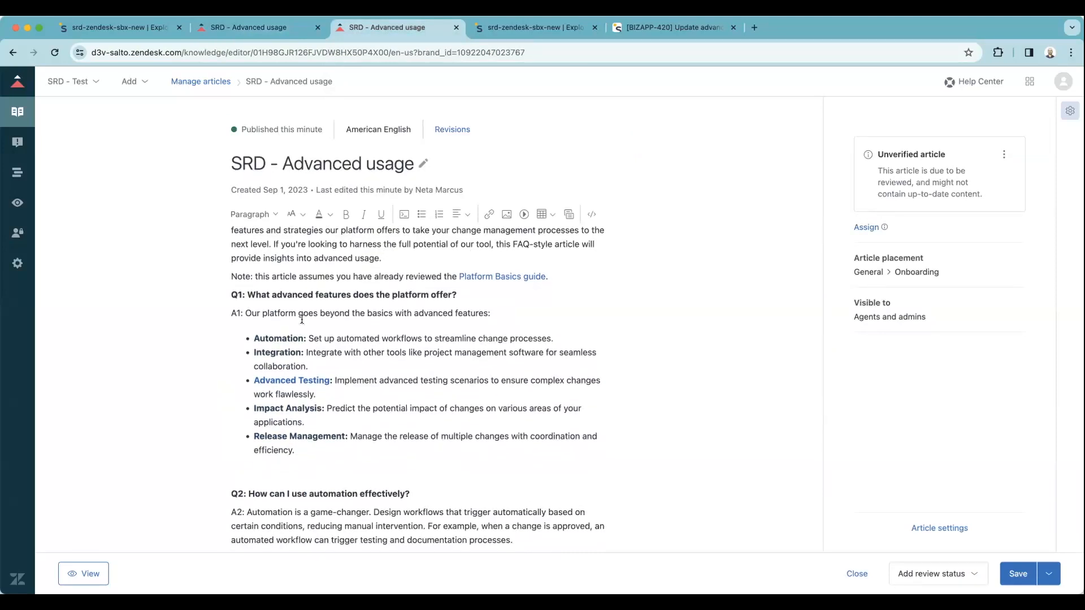
pyautogui.doubleClick(265, 338)
pyautogui.click(269, 350)
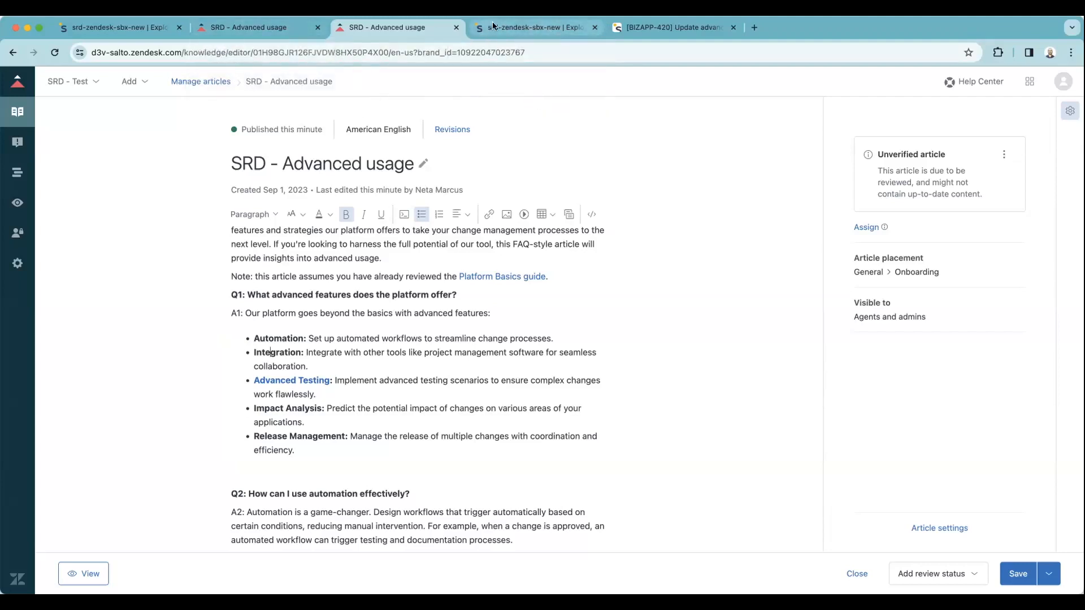
# Switch to Salto and set up a Compare & Deploy from srd-zendesk-sbx-new with srd-zendesk-prod as the target.
pyautogui.click(534, 31)
pyautogui.click(107, 28)
pyautogui.click(624, 78)
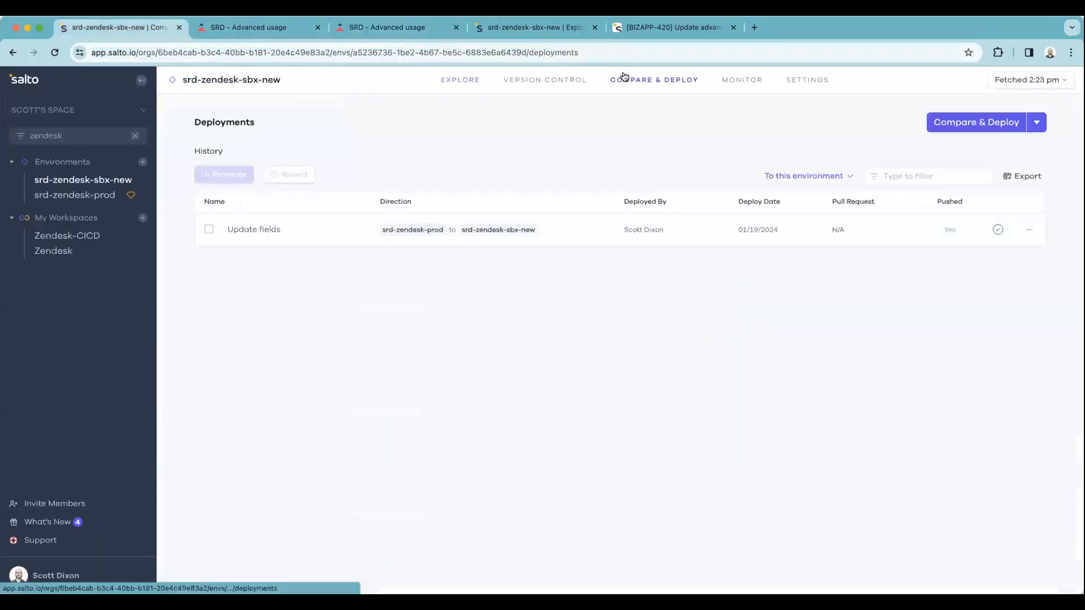
pyautogui.click(960, 129)
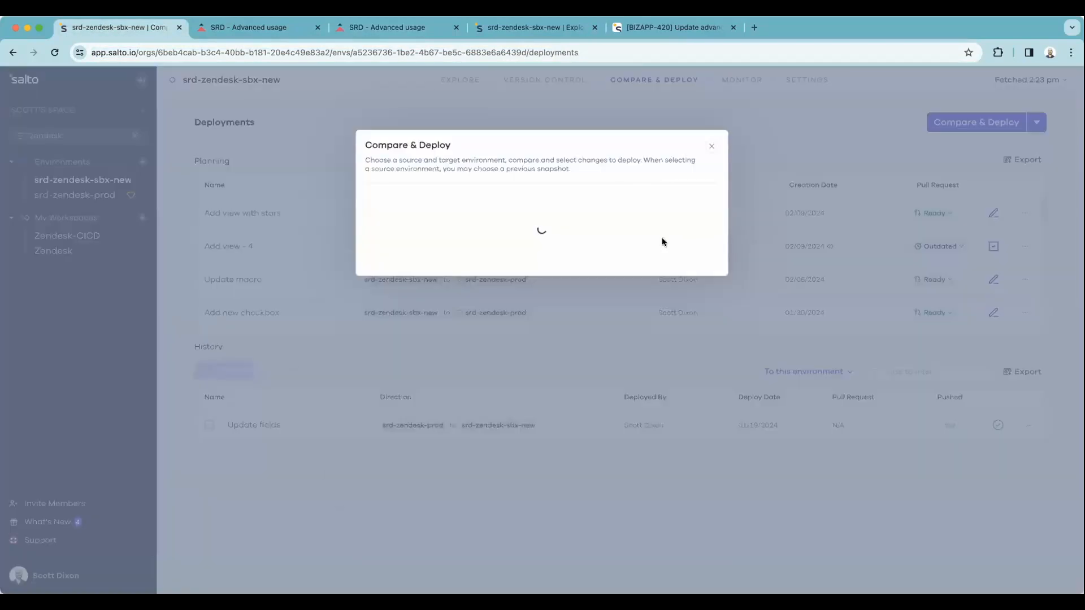
pyautogui.click(664, 282)
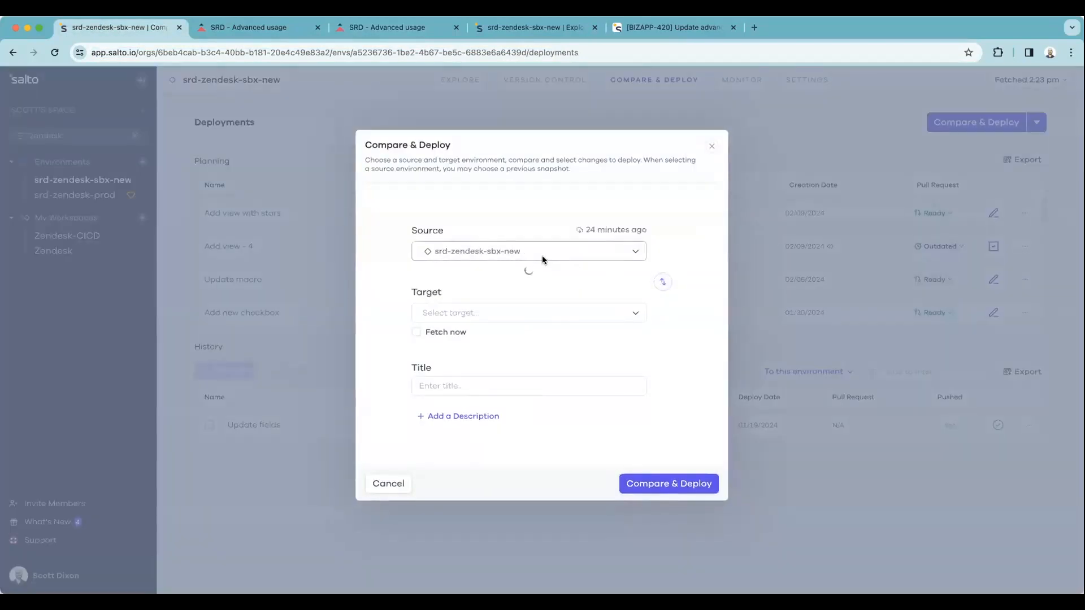
pyautogui.click(518, 314)
pyautogui.write('srd-zendesk')
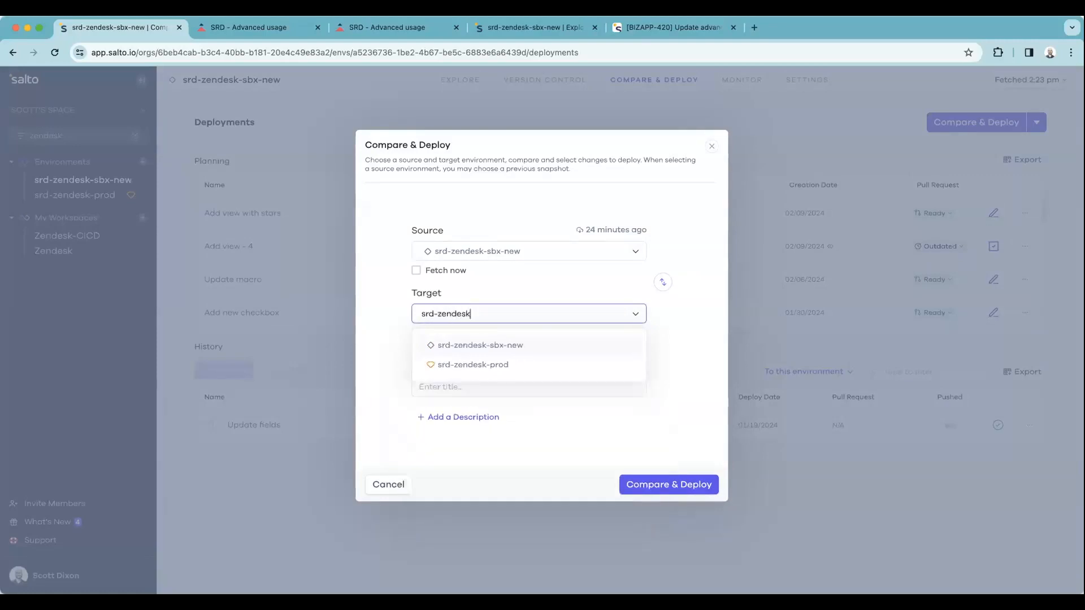
pyautogui.press('Return')
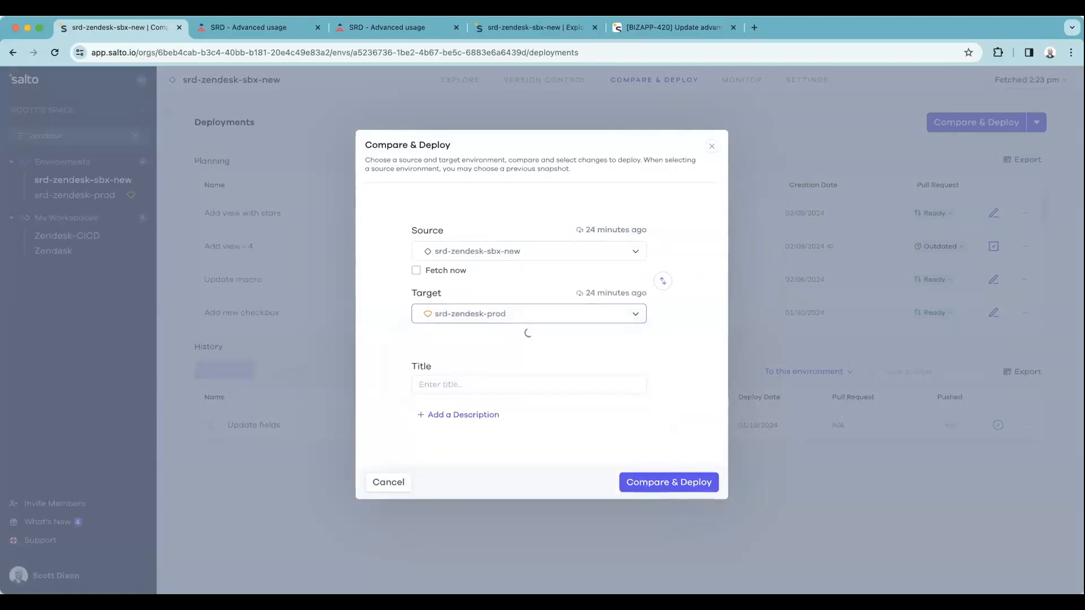
# Title the deployment "Update Advanced Usage article" and start the comparison.
pyautogui.click(505, 385)
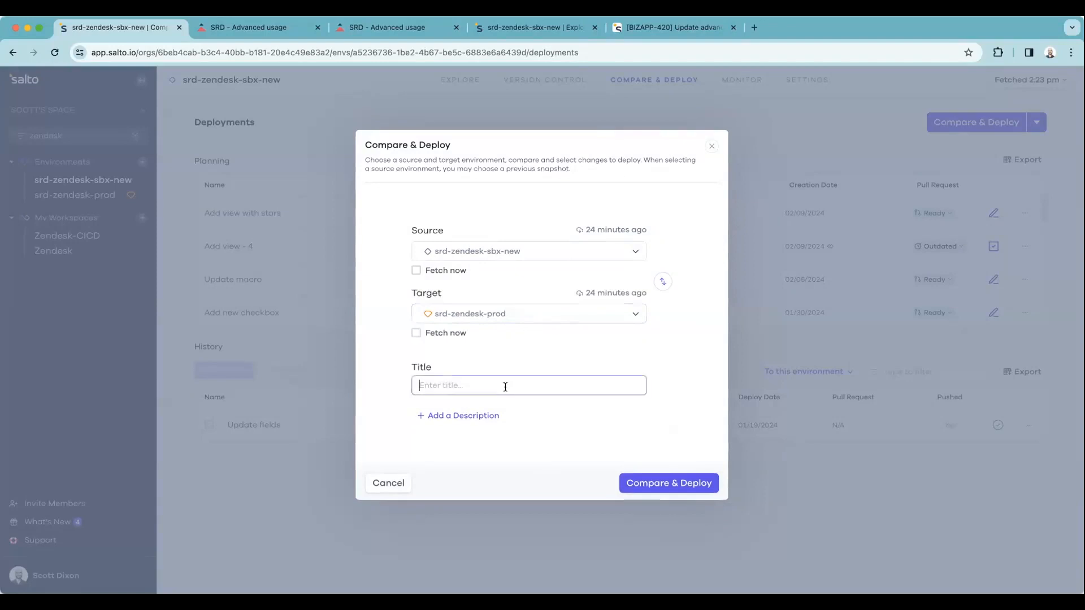
pyautogui.write('Update Advanced Usage artilc')
pyautogui.press('BackSpace')
pyautogui.press('BackSpace')
pyautogui.write('cle')
pyautogui.press('Return')
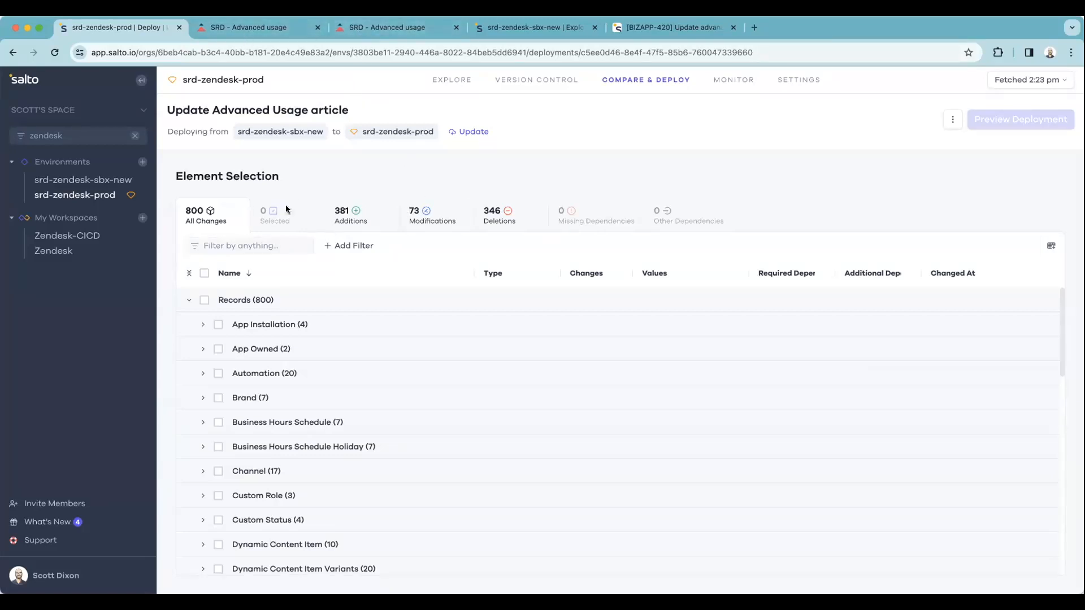
# Filter the changes by "Advanced usage" and select the en-us - SRD - Advanced usage article translation for deployment.
pyautogui.click(258, 245)
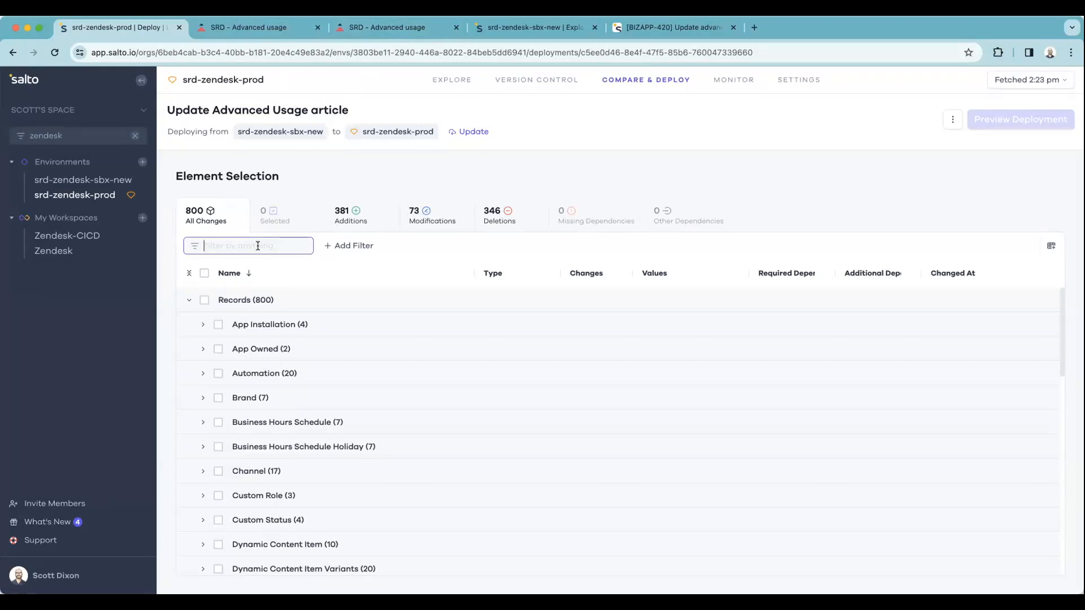
pyautogui.write('Advanced usage')
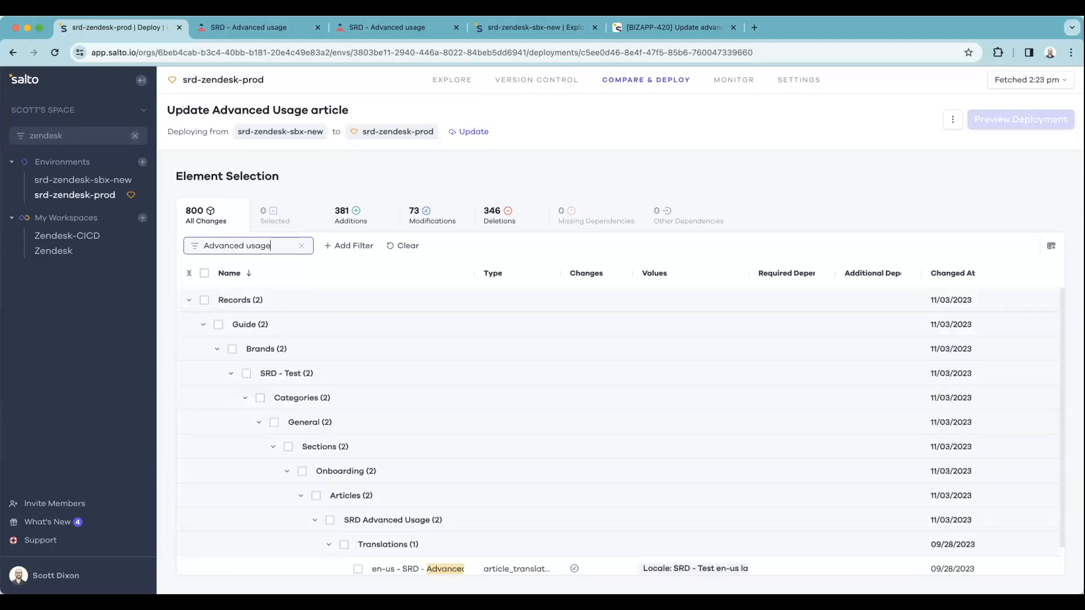
pyautogui.press('super+minus')
pyautogui.press('super+minus')
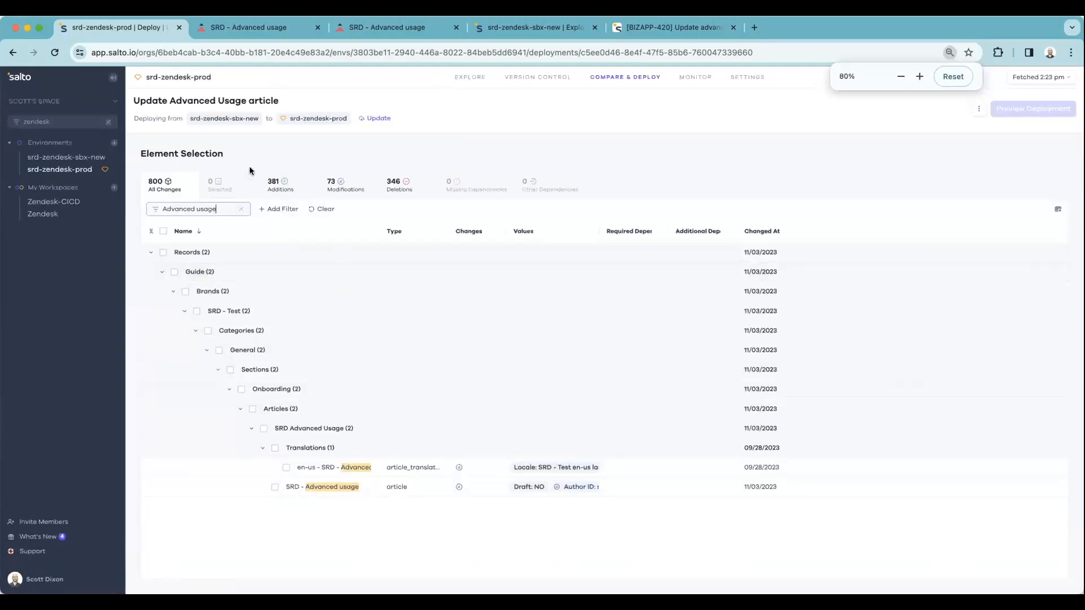
pyautogui.click(115, 78)
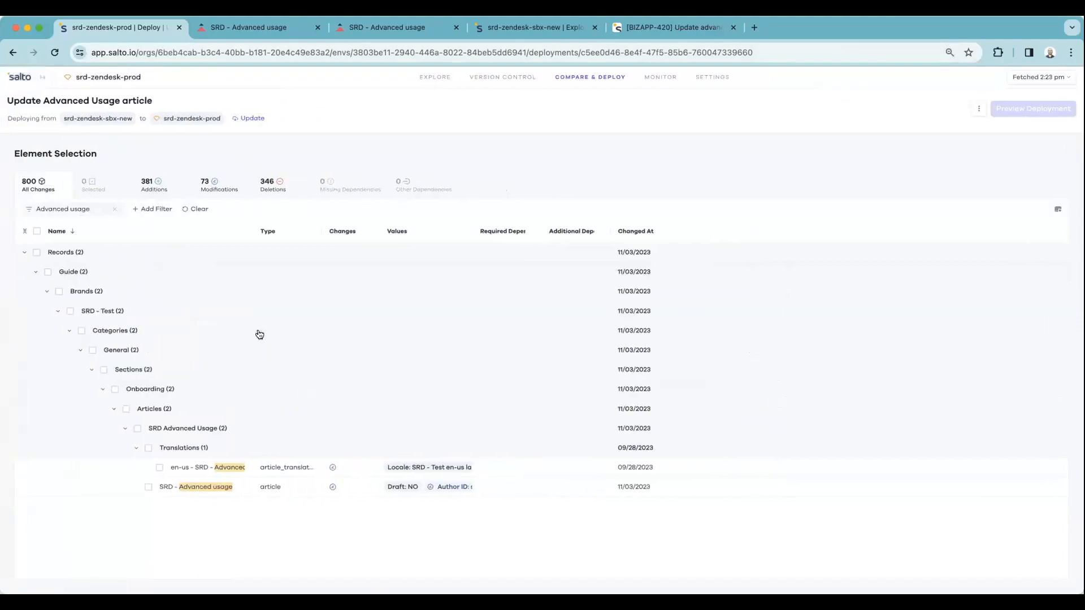
pyautogui.click(233, 470)
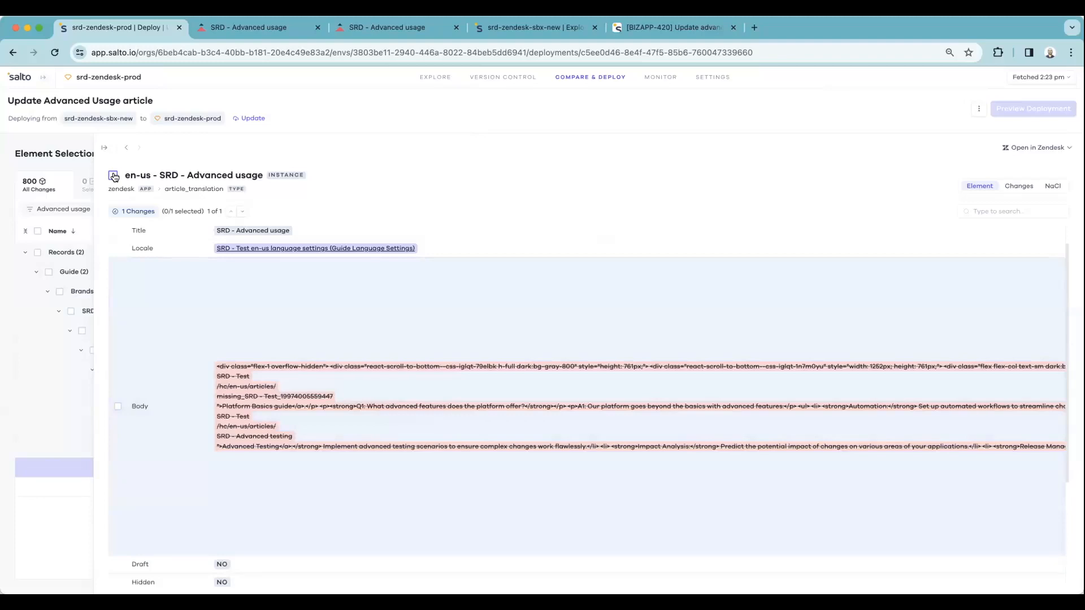
pyautogui.click(113, 176)
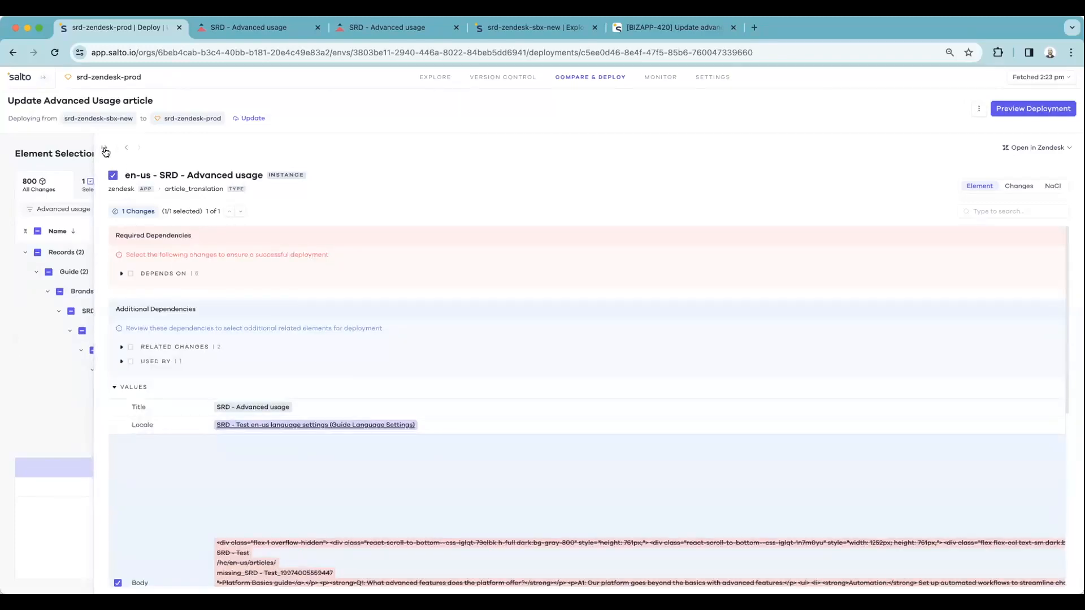
# Add the translation's required Article and Ticket Form dependencies to the selection and close its details.
pyautogui.click(166, 275)
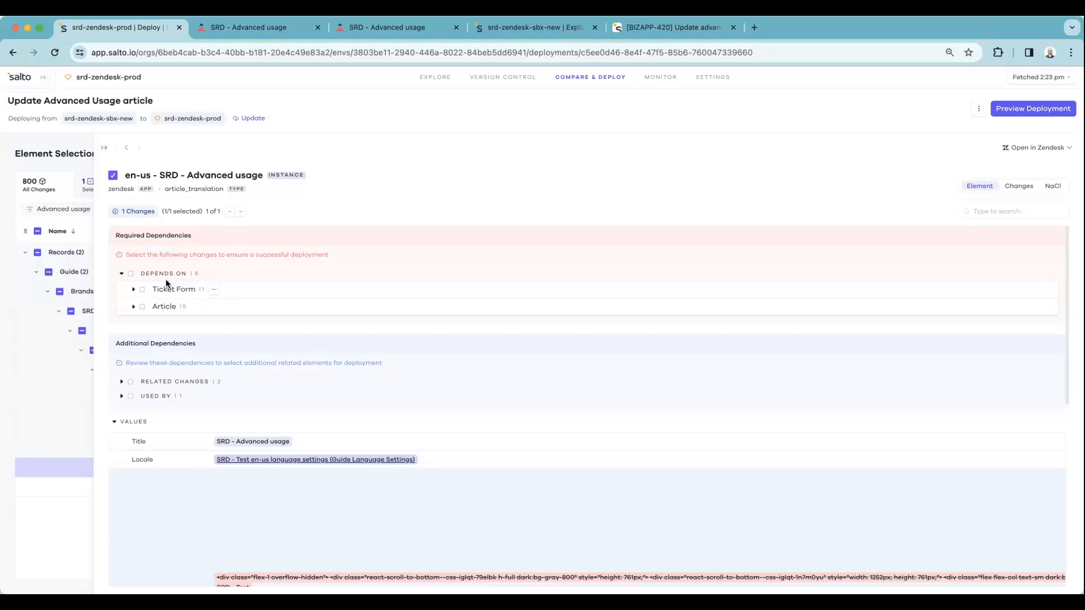
pyautogui.click(142, 309)
pyautogui.click(142, 289)
pyautogui.click(104, 147)
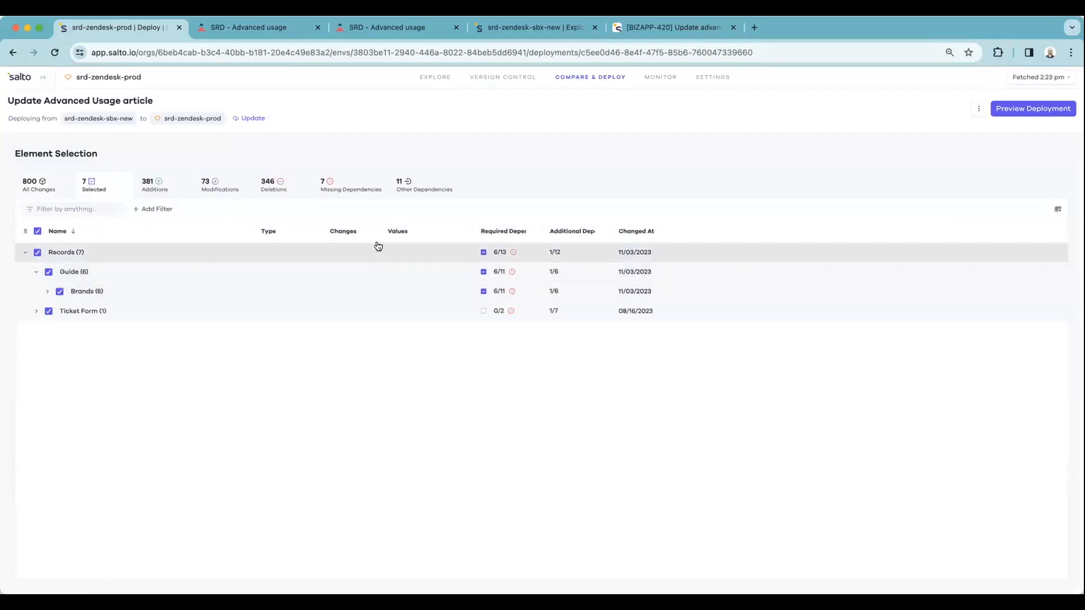
# Select all records listed as missing dependencies until none are left to add.
pyautogui.click(359, 179)
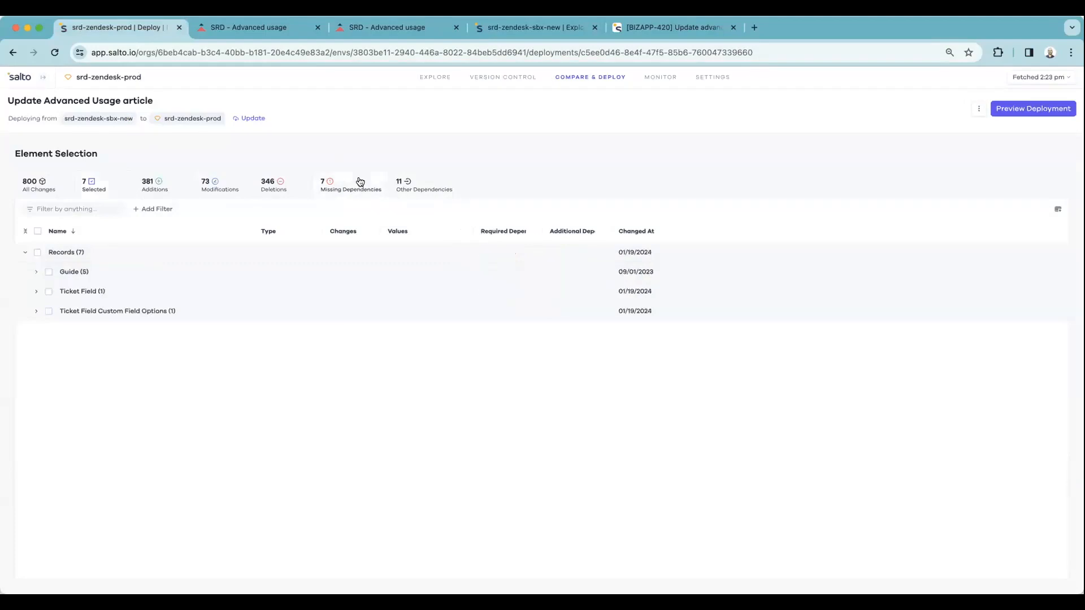
pyautogui.click(38, 252)
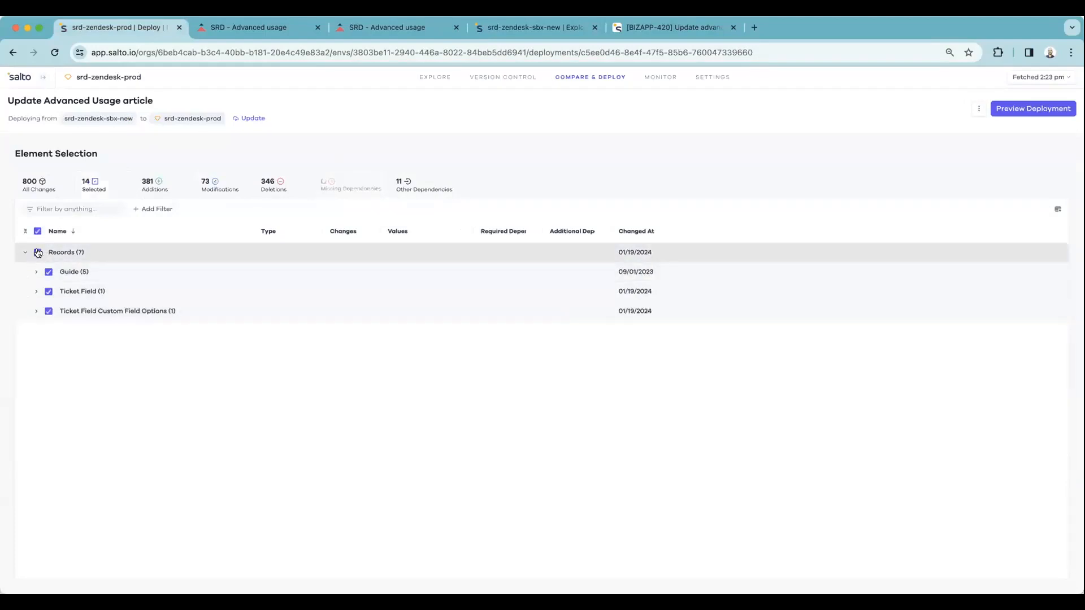
pyautogui.click(38, 253)
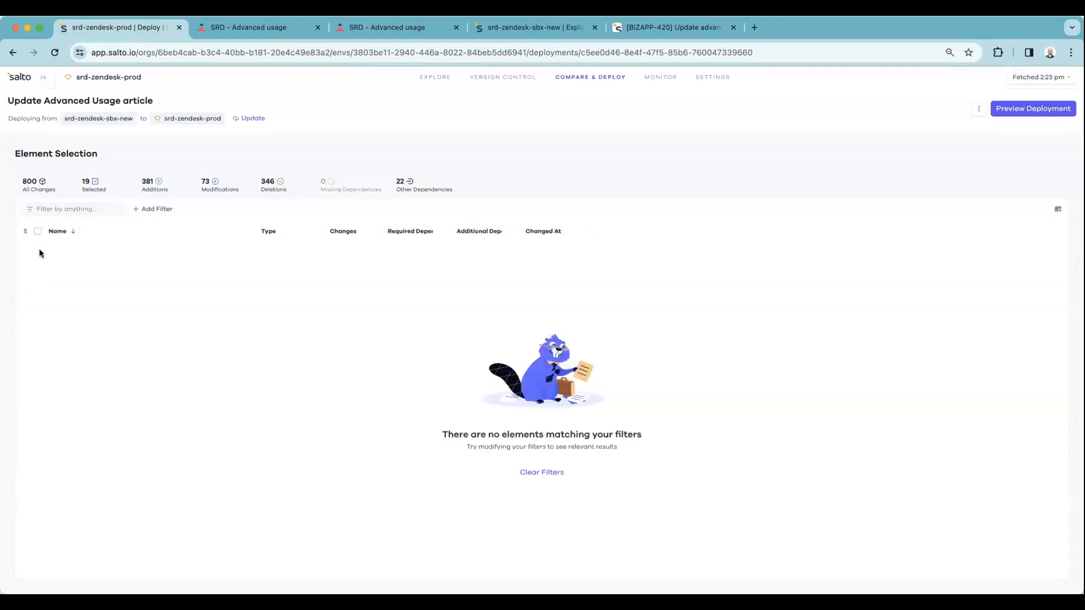
# Review the selected elements and start the deployment preview.
pyautogui.click(99, 184)
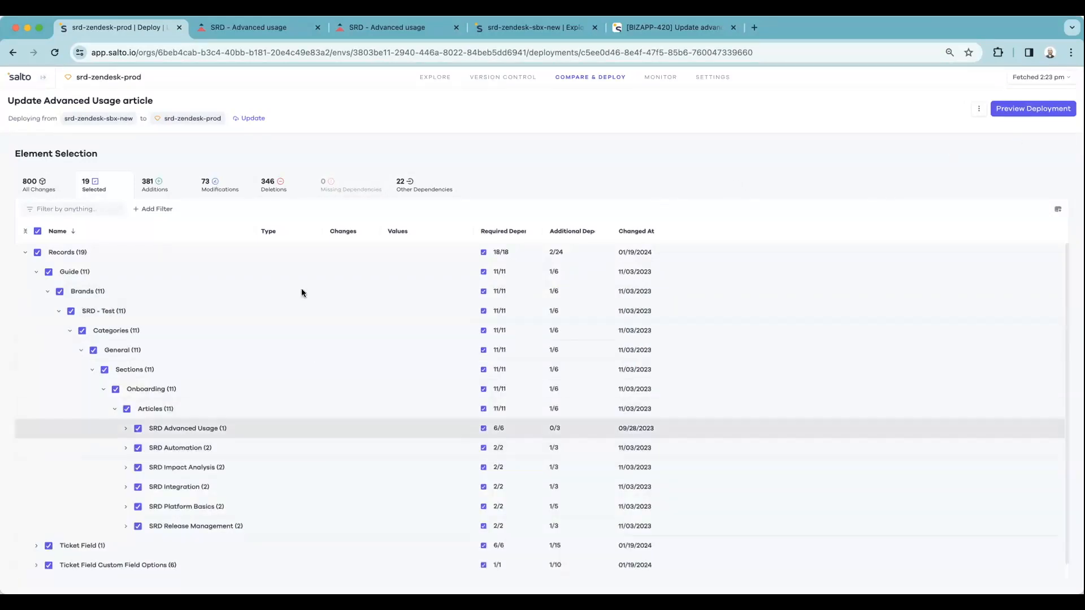
pyautogui.scroll(-1, 270, 391)
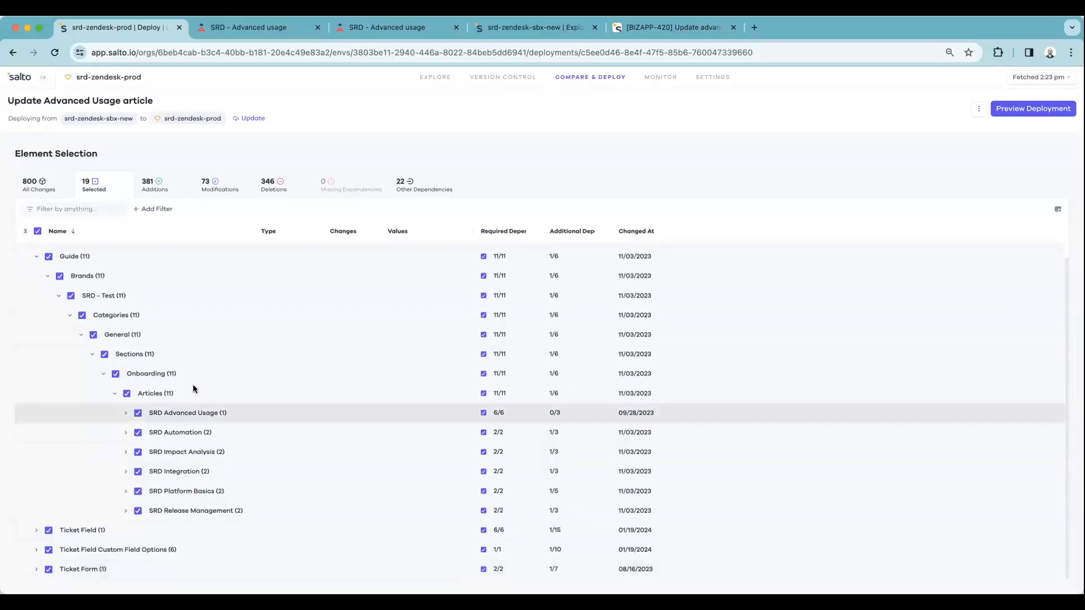
pyautogui.click(1043, 109)
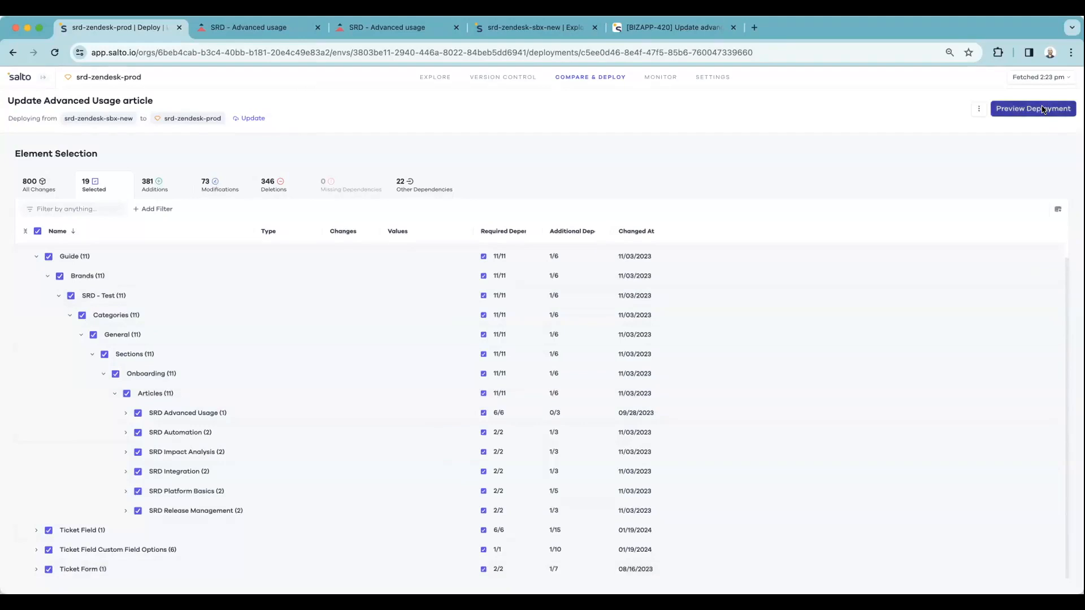